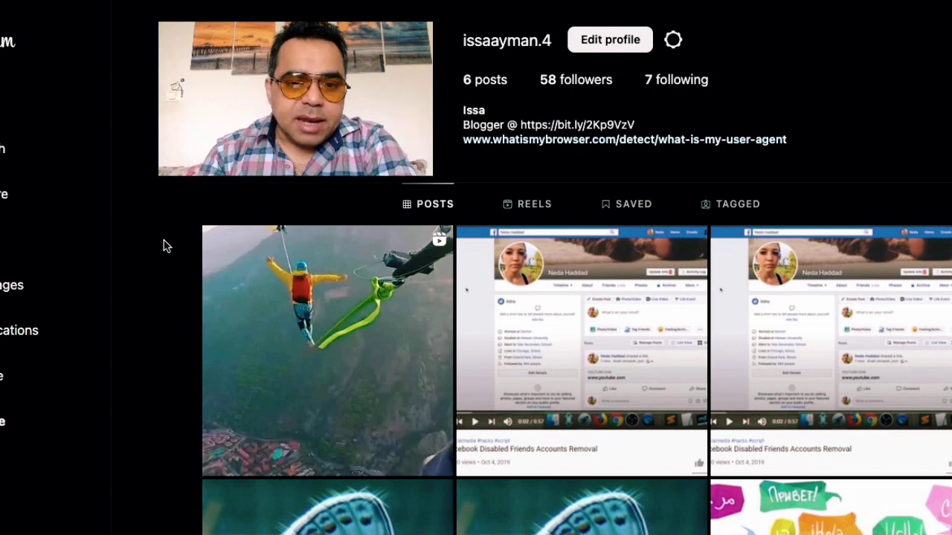
# Open DevTools on the Instagram profile page with Inspect and dock it to the bottom.
pyautogui.rightClick(921, 23)
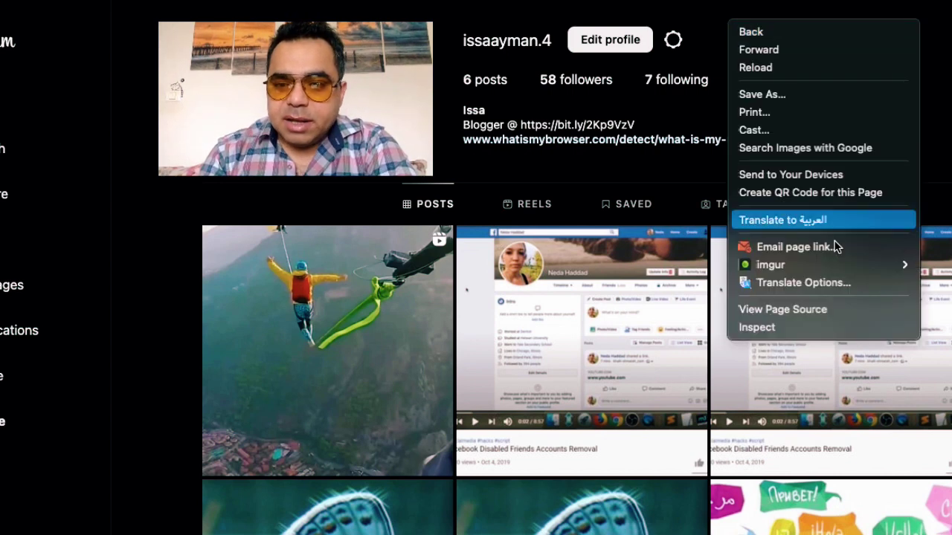
pyautogui.click(818, 329)
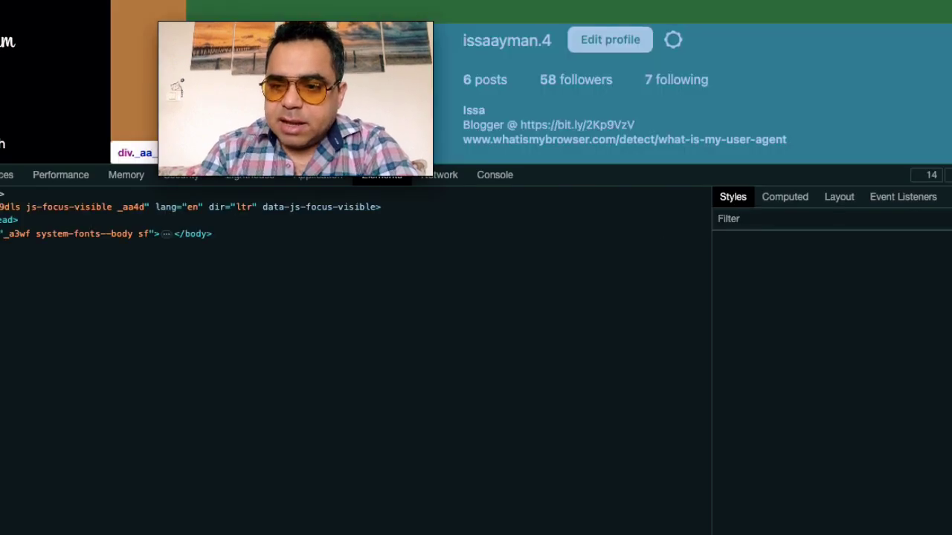
pyautogui.click(951, 175)
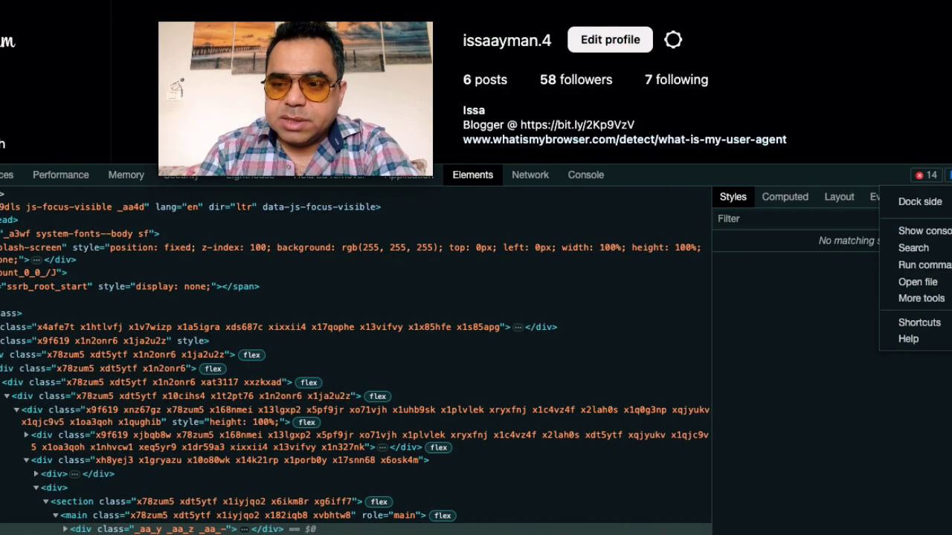
pyautogui.click(951, 201)
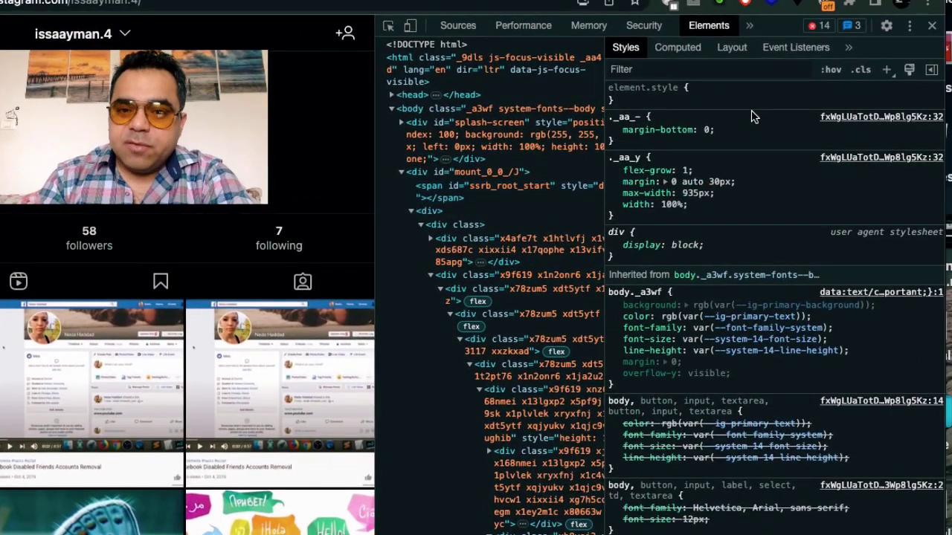
pyautogui.click(911, 27)
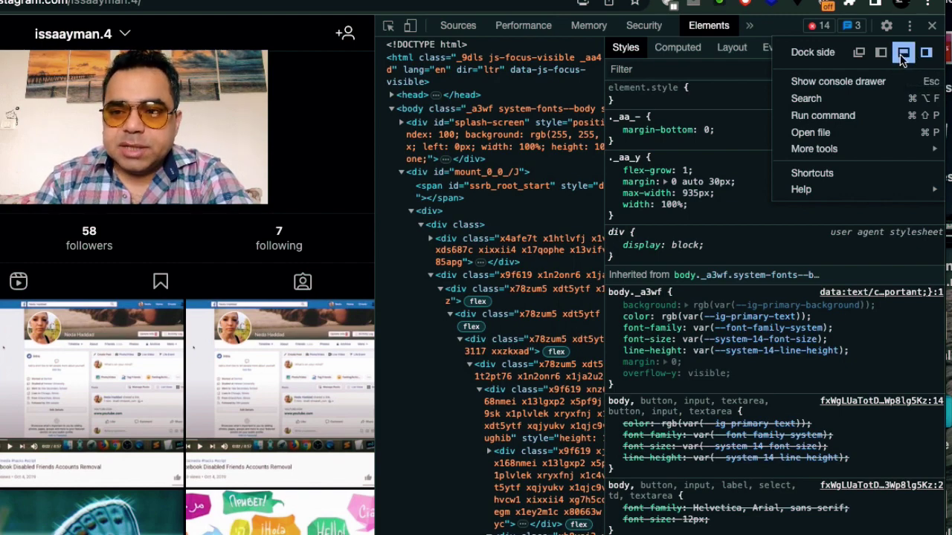
pyautogui.click(901, 53)
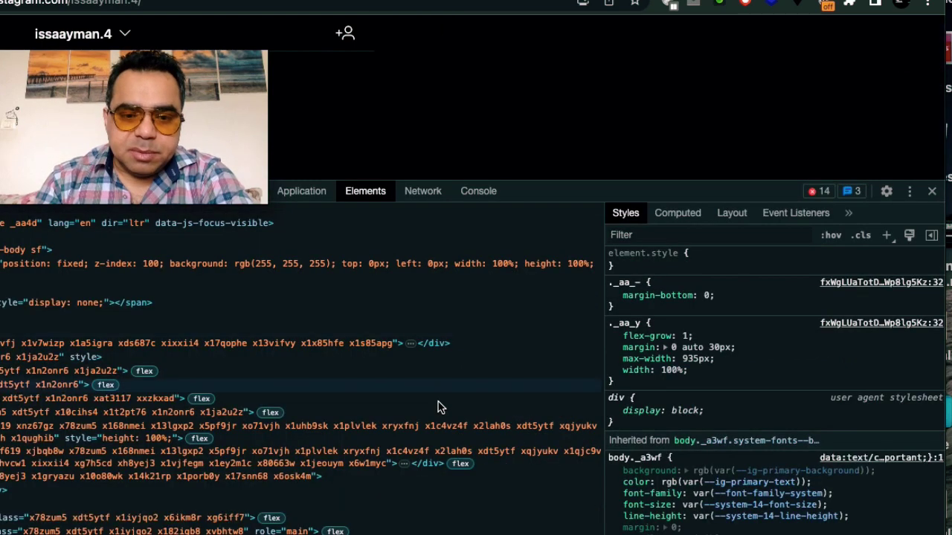
# Show the Network panel's Fetch/XHR request list with the Show overview timeline turned off.
pyautogui.click(424, 191)
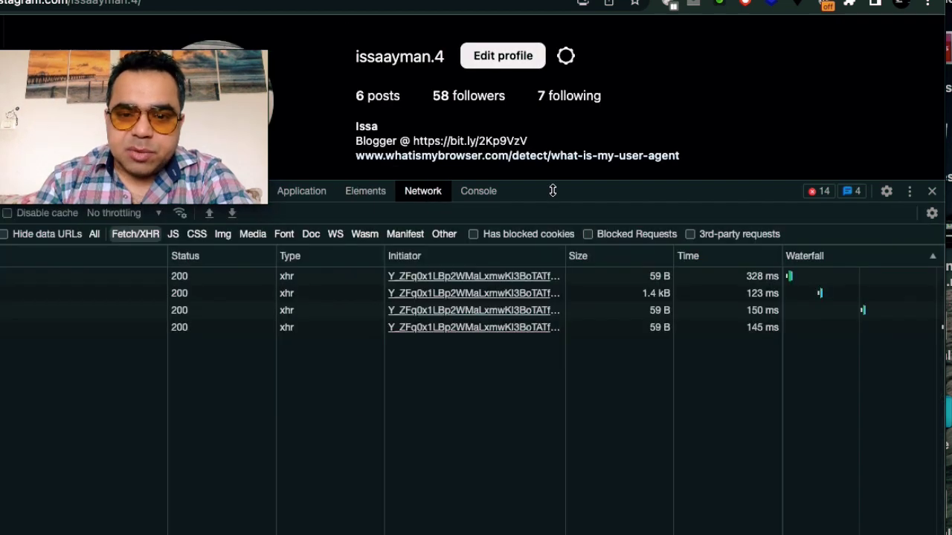
pyautogui.moveTo(556, 230); pyautogui.dragTo(552, 245)
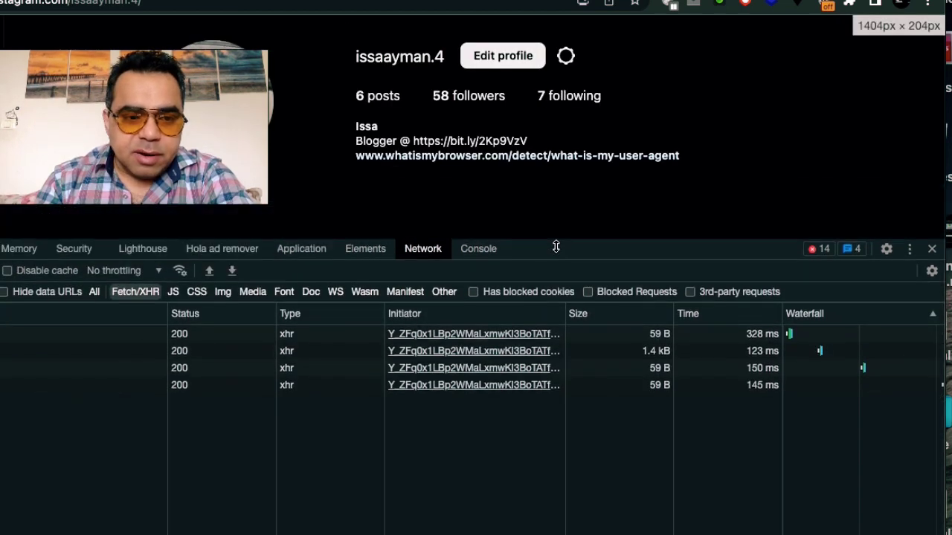
pyautogui.click(932, 272)
pyautogui.click(1, 333)
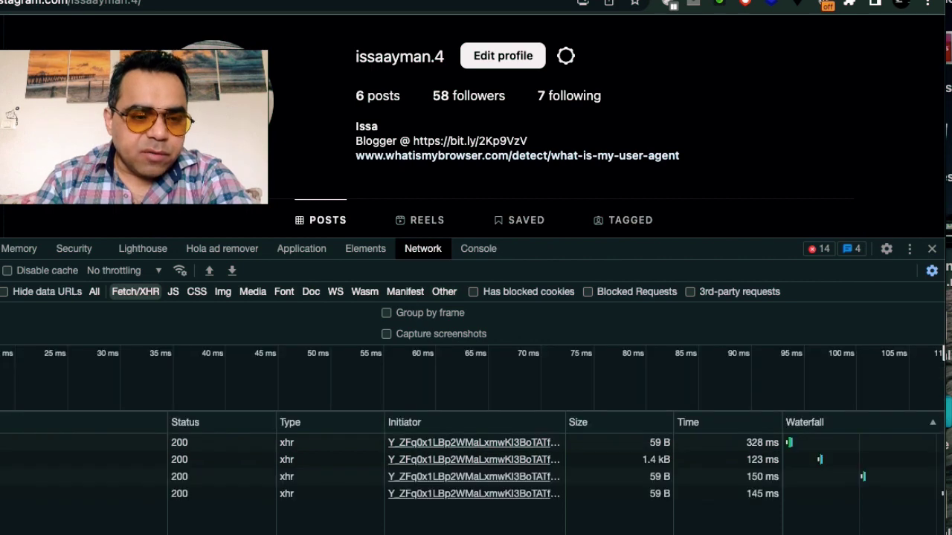
pyautogui.click(932, 272)
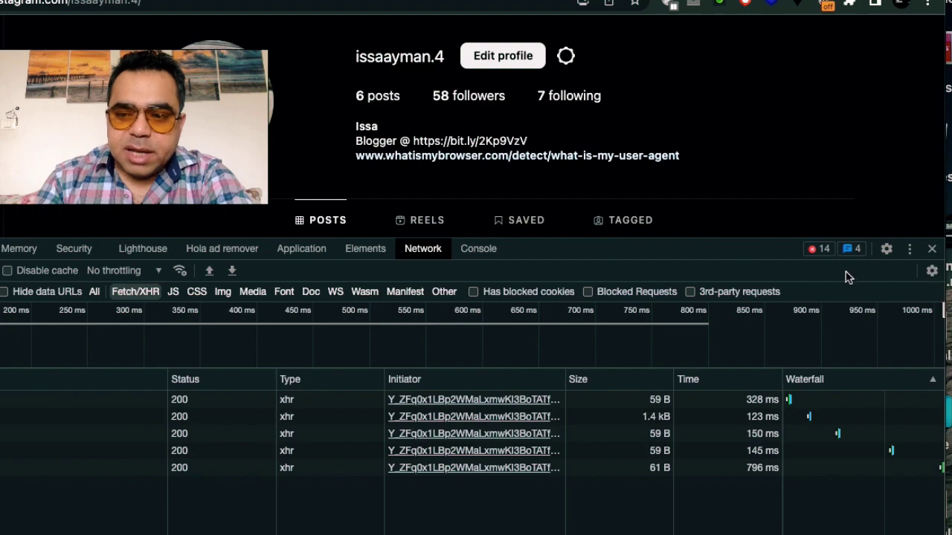
pyautogui.click(931, 272)
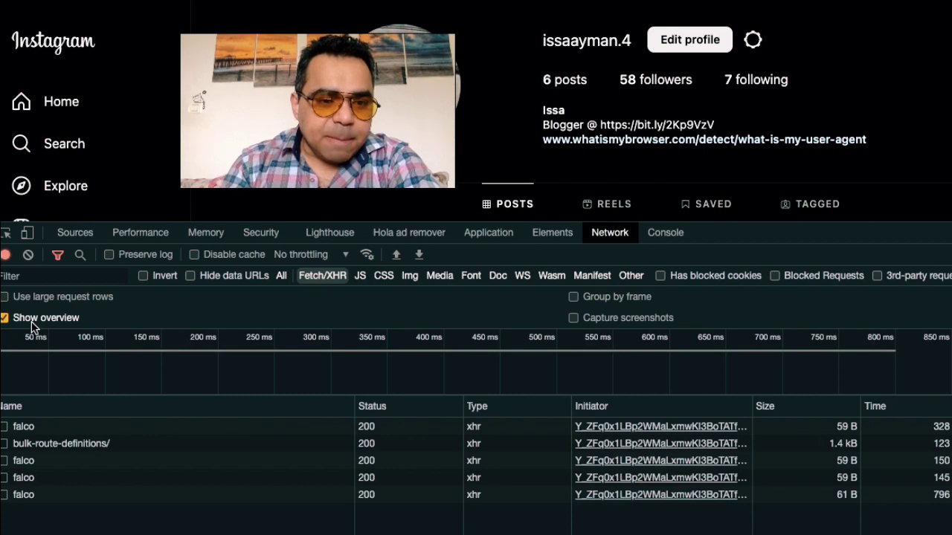
pyautogui.click(33, 322)
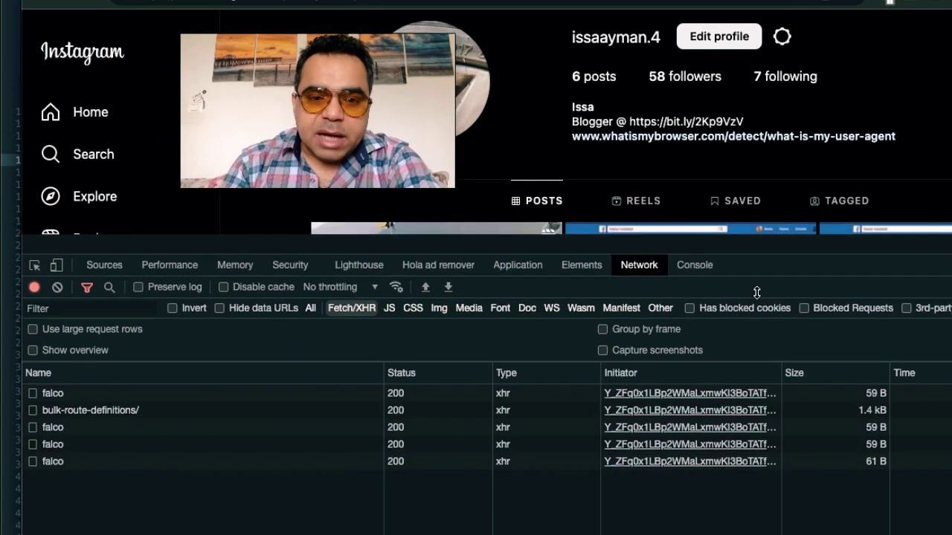
# Open the Facebook Disabled Friends Accounts Removal post from the profile grid.
pyautogui.scroll(-3, 660, 239)
pyautogui.scroll(-1, 660, 239)
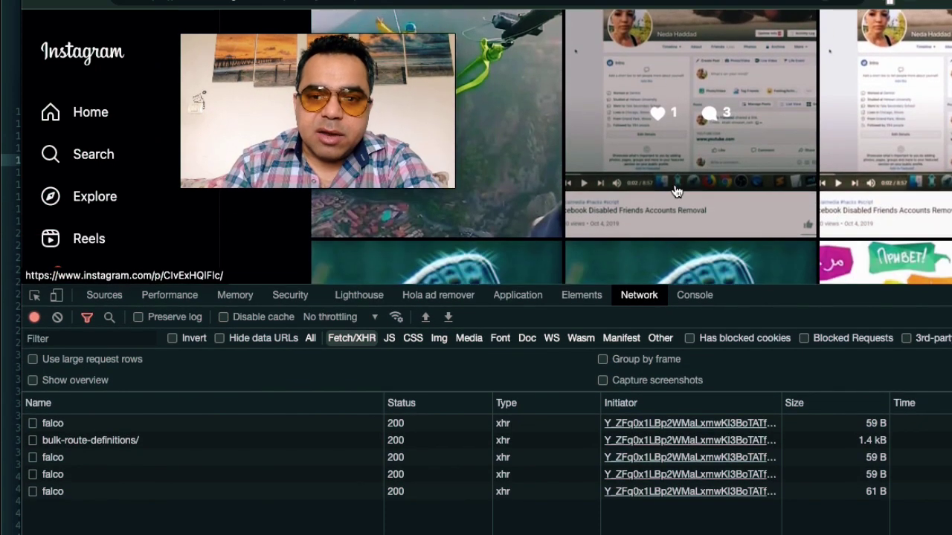
pyautogui.click(675, 189)
pyautogui.scroll(-5, 666, 184)
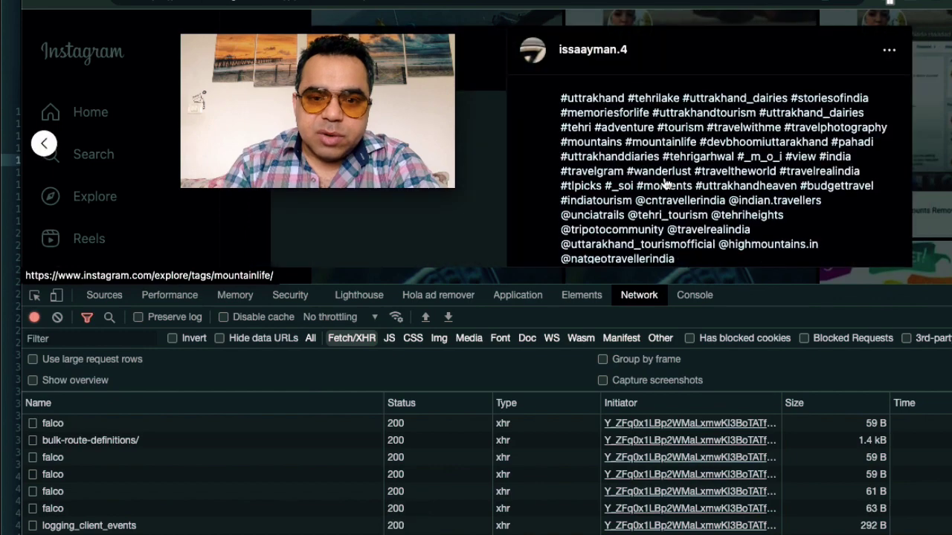
pyautogui.scroll(-1, 659, 187)
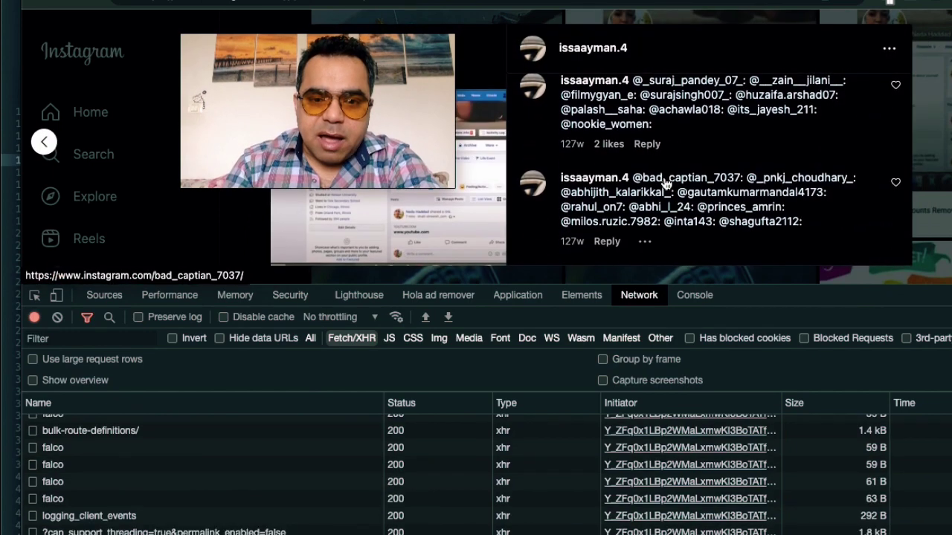
pyautogui.scroll(5, 639, 184)
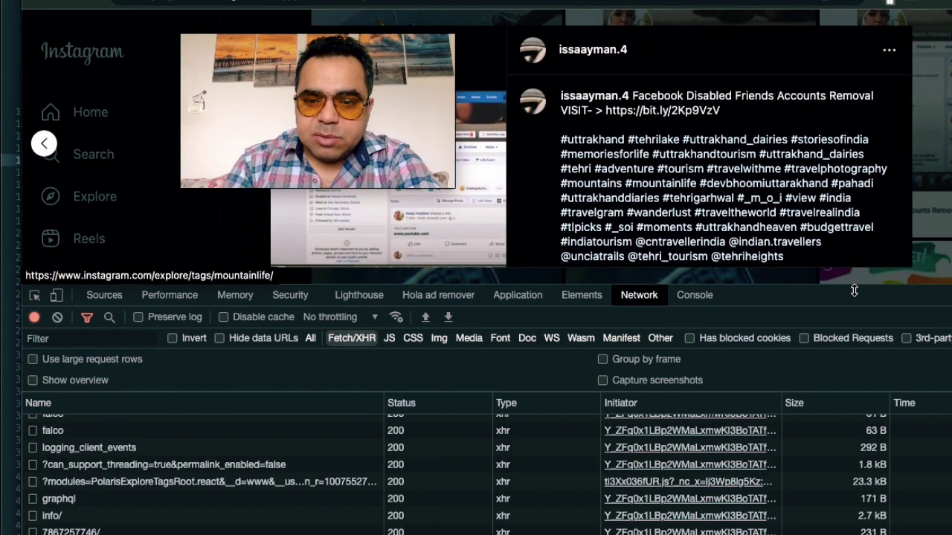
# Enlarge the DevTools request list and select the like/ request.
pyautogui.moveTo(854, 351); pyautogui.dragTo(853, 420)
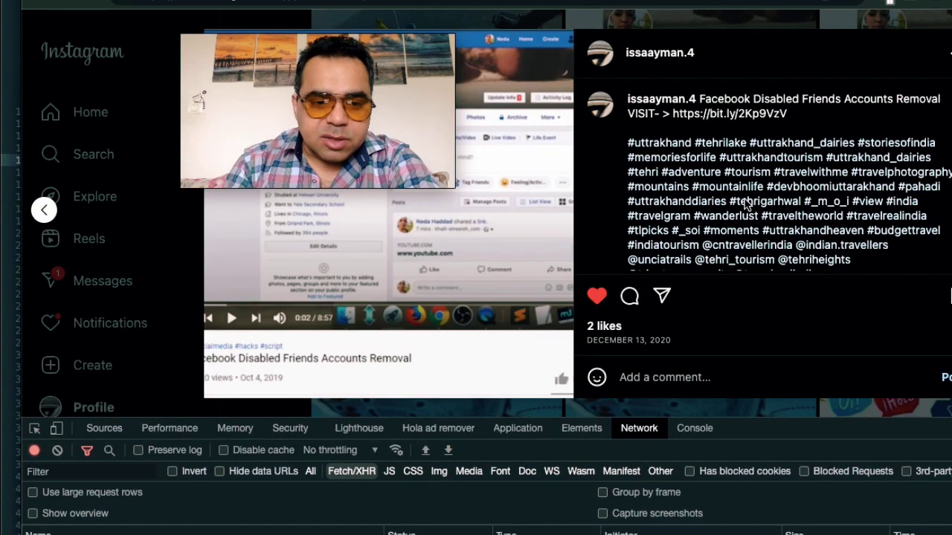
pyautogui.moveTo(743, 421); pyautogui.dragTo(743, 197)
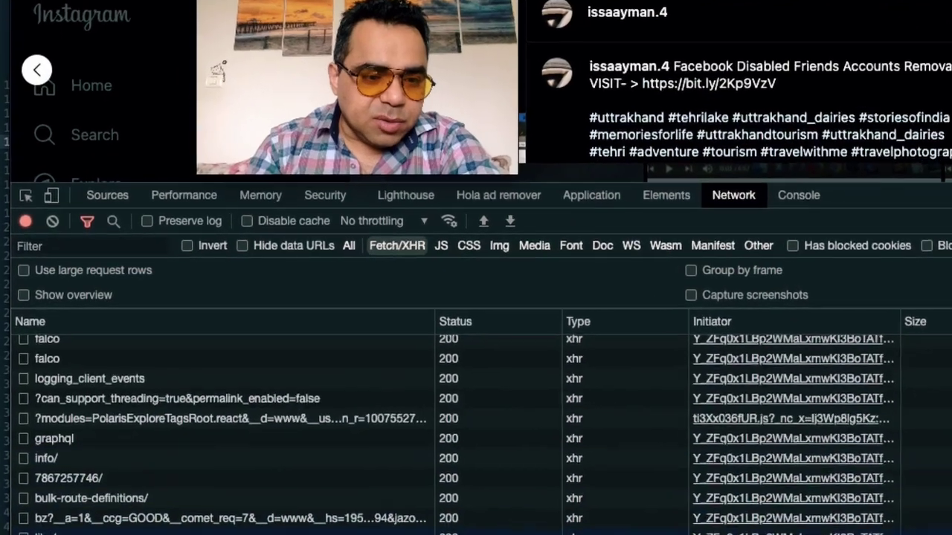
pyautogui.click(51, 498)
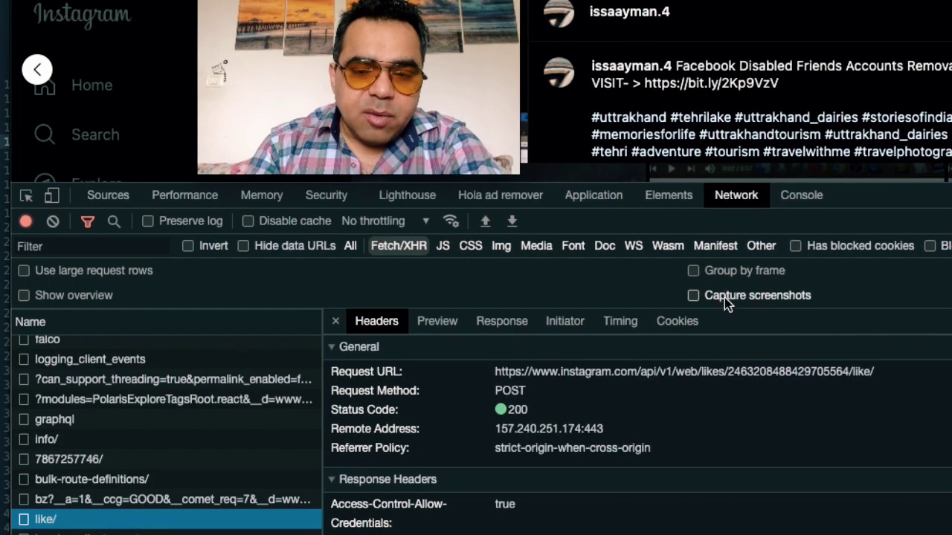
# Show the like/ request's headers, a POST to the likes API with status 200, in a taller DevTools panel.
pyautogui.click(139, 532)
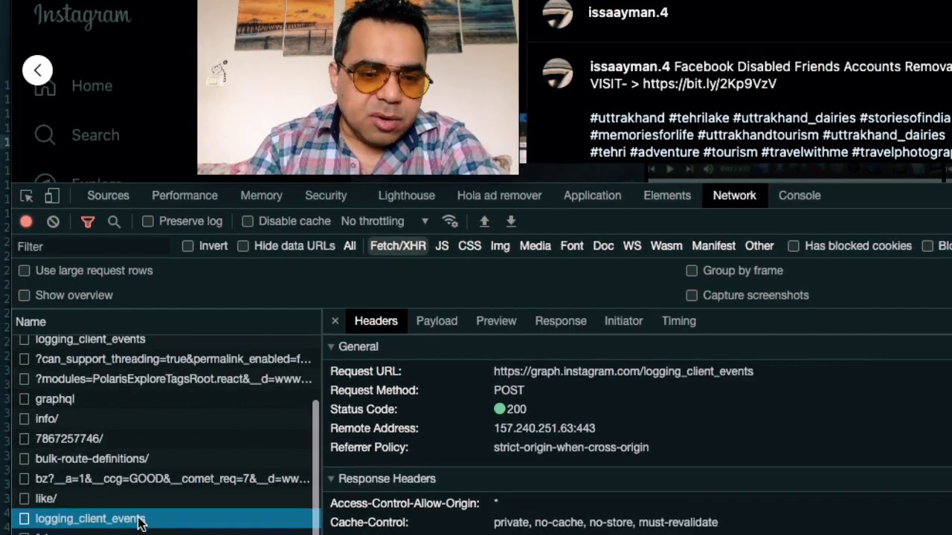
pyautogui.click(128, 504)
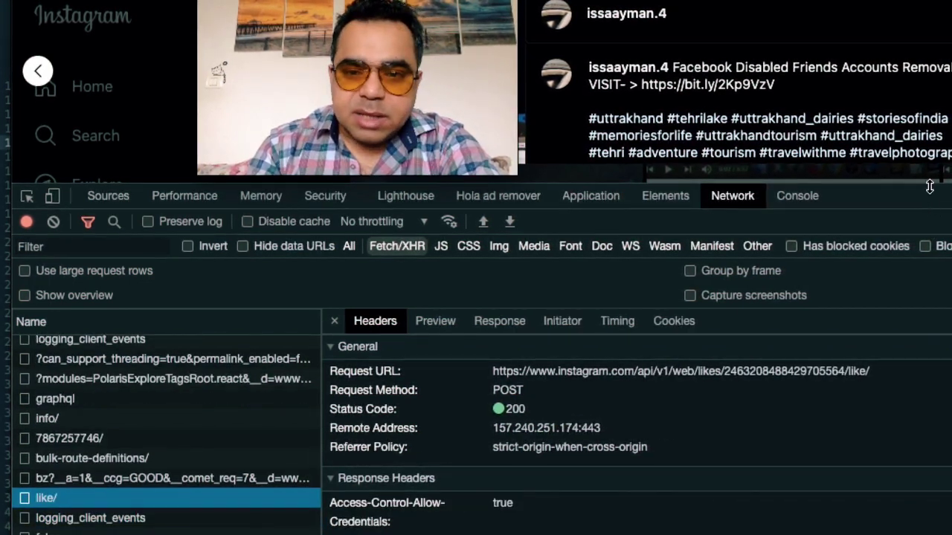
pyautogui.moveTo(929, 185); pyautogui.dragTo(924, 132)
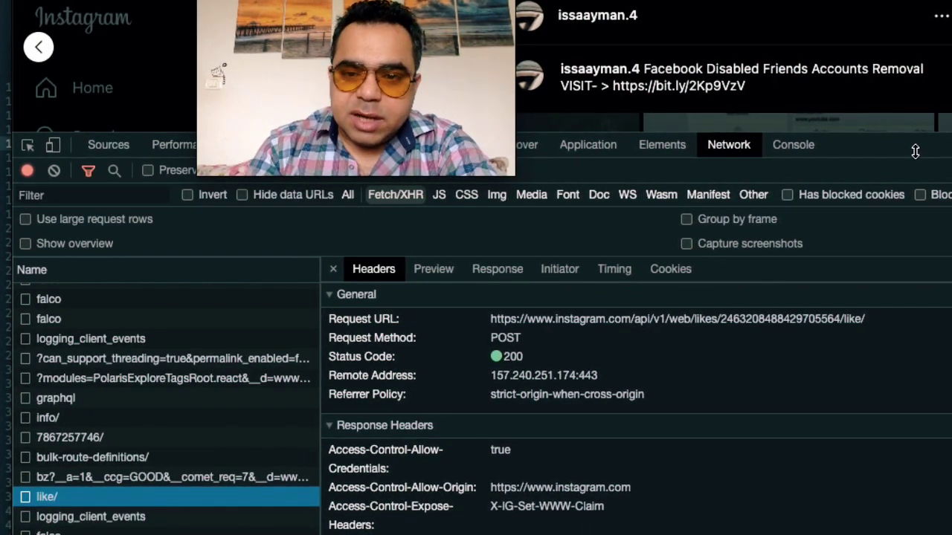
pyautogui.moveTo(916, 151); pyautogui.dragTo(910, 262)
pyautogui.moveTo(895, 173); pyautogui.dragTo(863, 220)
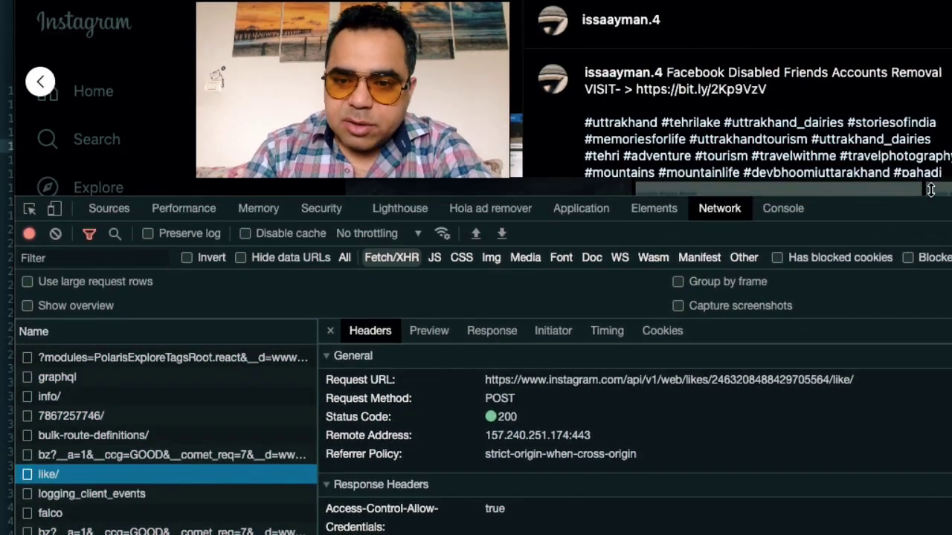
pyautogui.moveTo(929, 191); pyautogui.dragTo(930, 144)
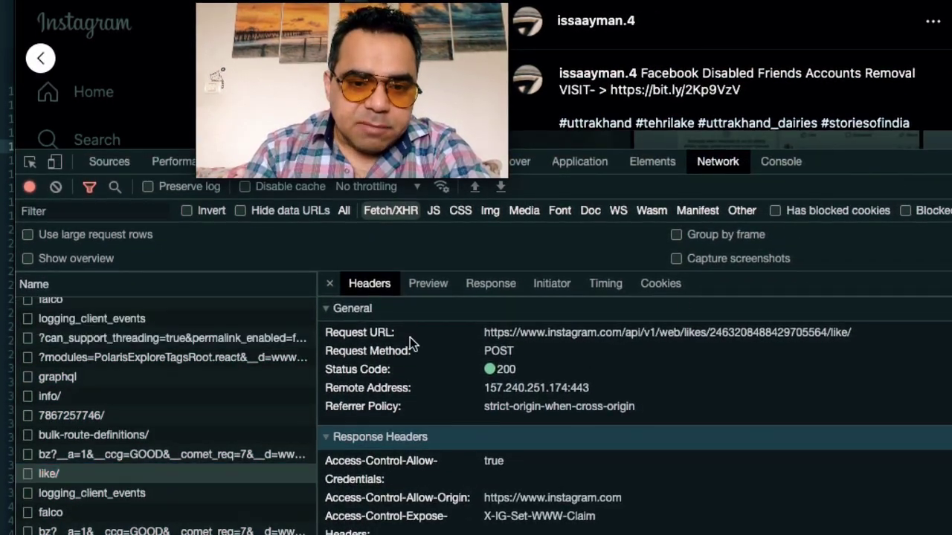
# Scroll to the like/ request's Request Headers and select a cookie name in the Cookie value.
pyautogui.scroll(-1, 473, 419)
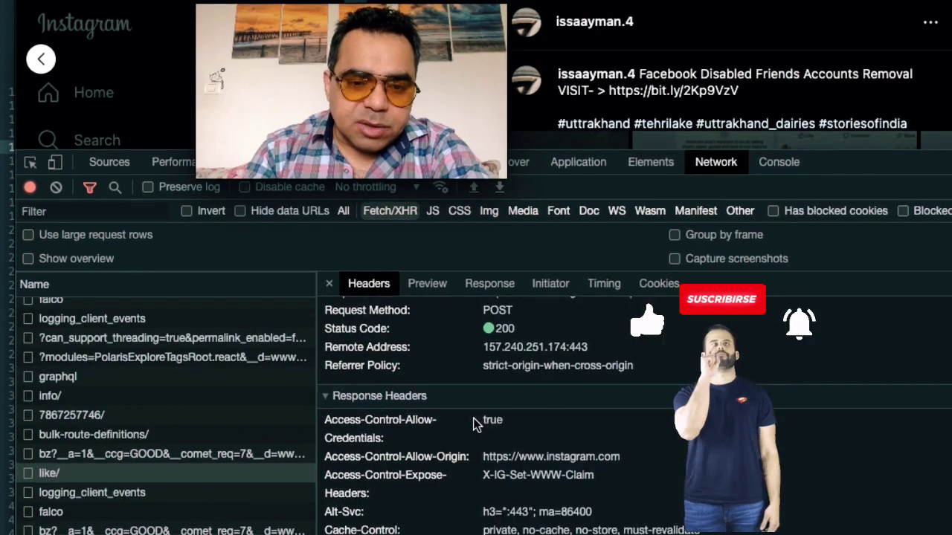
pyautogui.scroll(-10, 473, 421)
pyautogui.scroll(5, 472, 421)
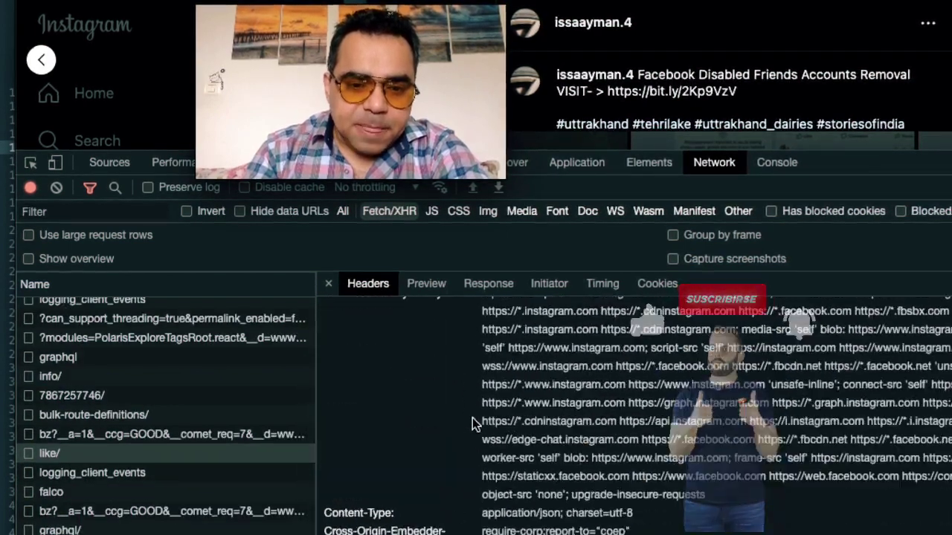
pyautogui.scroll(5, 472, 417)
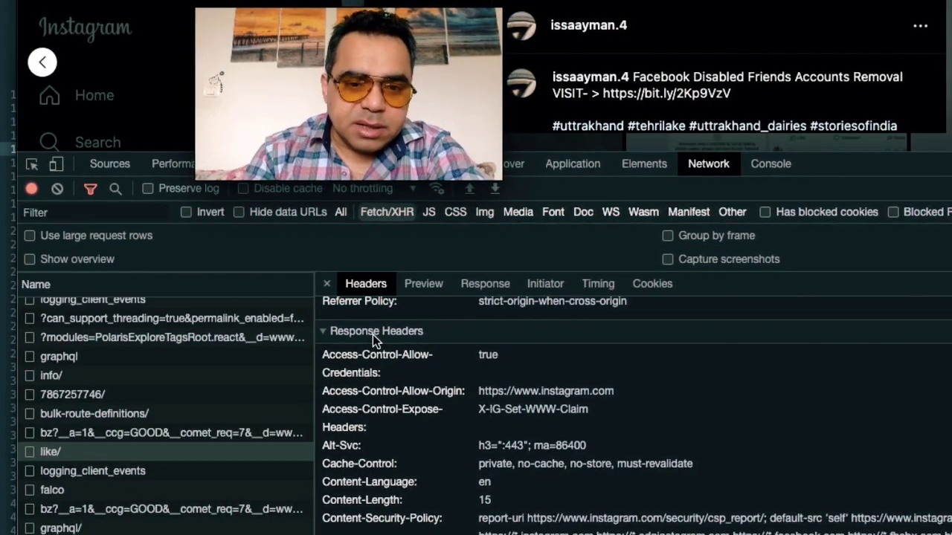
pyautogui.scroll(-10, 452, 422)
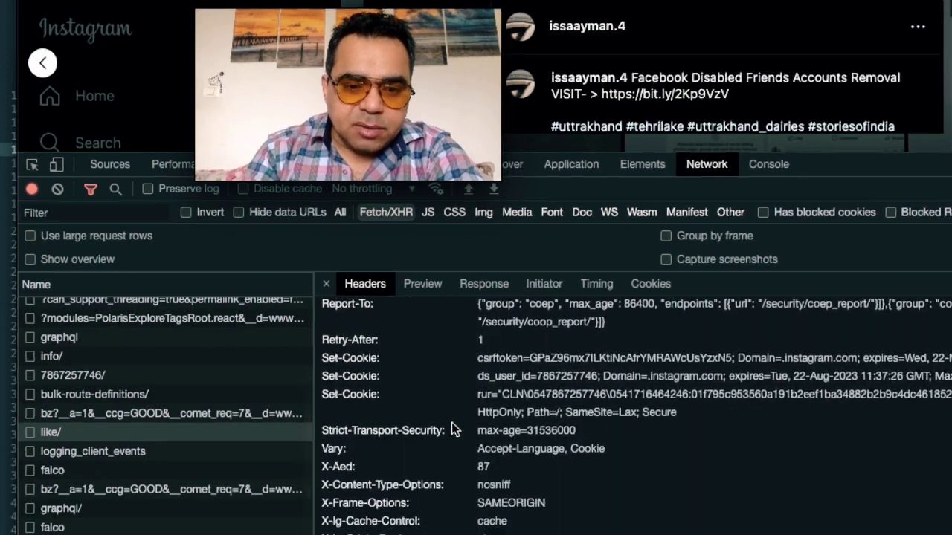
pyautogui.scroll(-5, 451, 422)
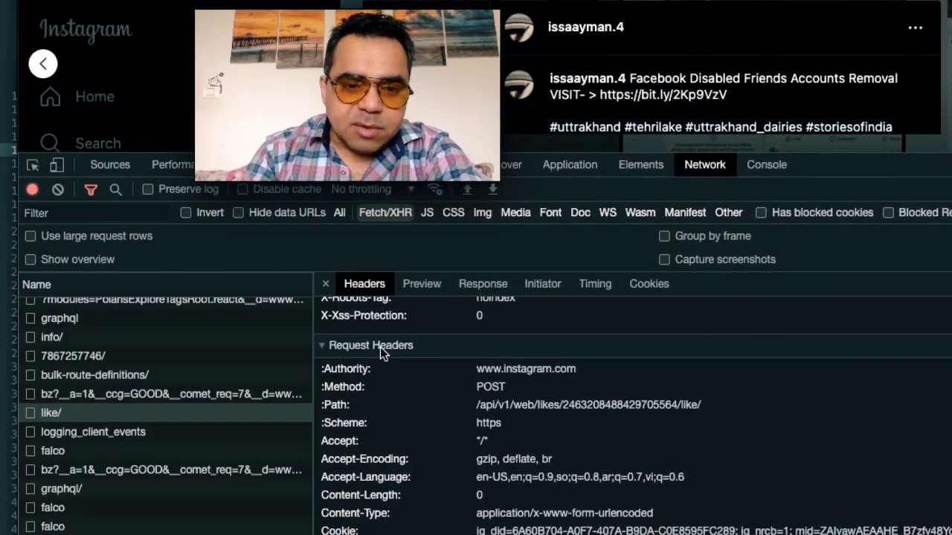
pyautogui.scroll(-4, 450, 440)
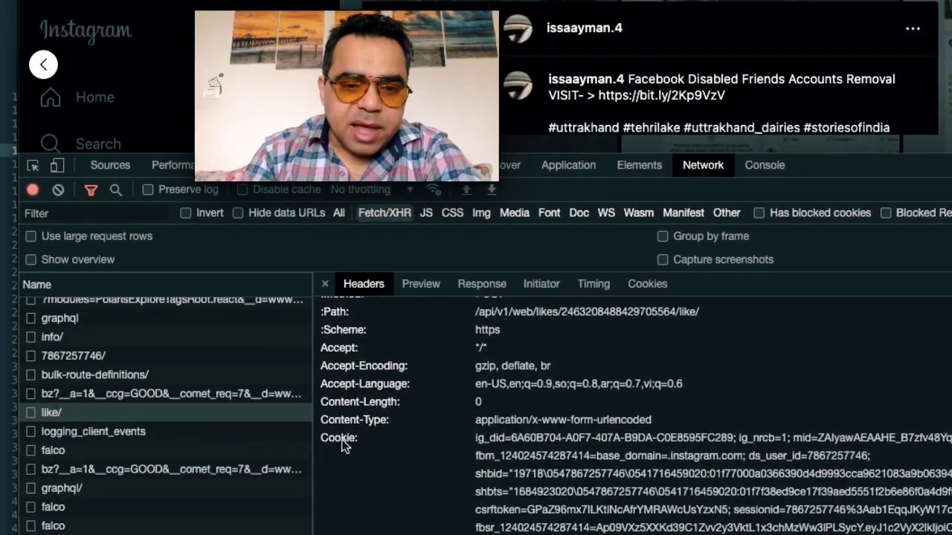
pyautogui.doubleClick(502, 455)
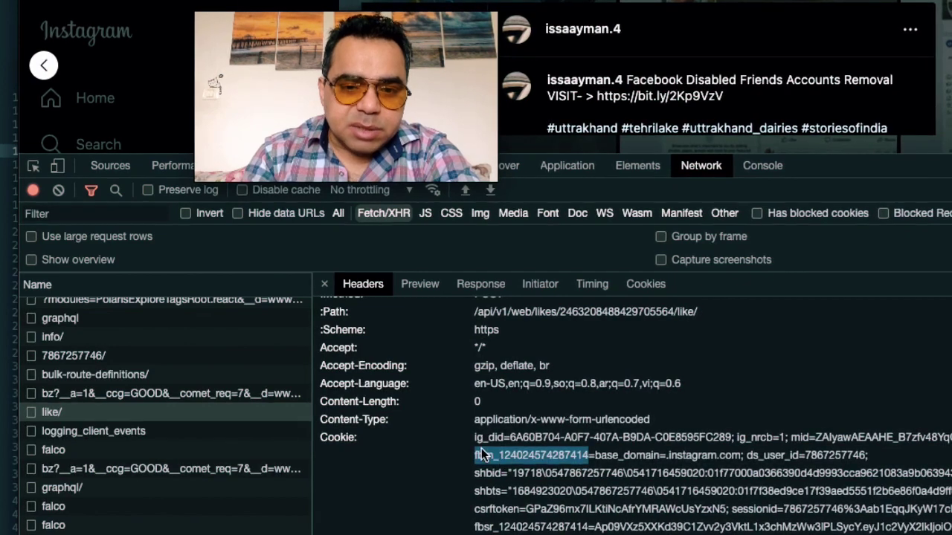
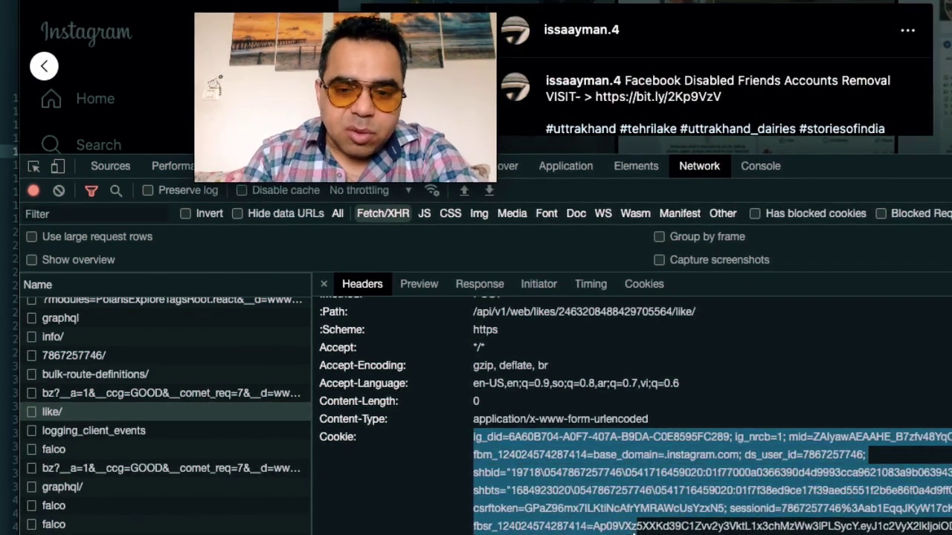
# Select the full Cookie header value of the like/ POST request, replacing the partial selection.
pyautogui.click(634, 532)
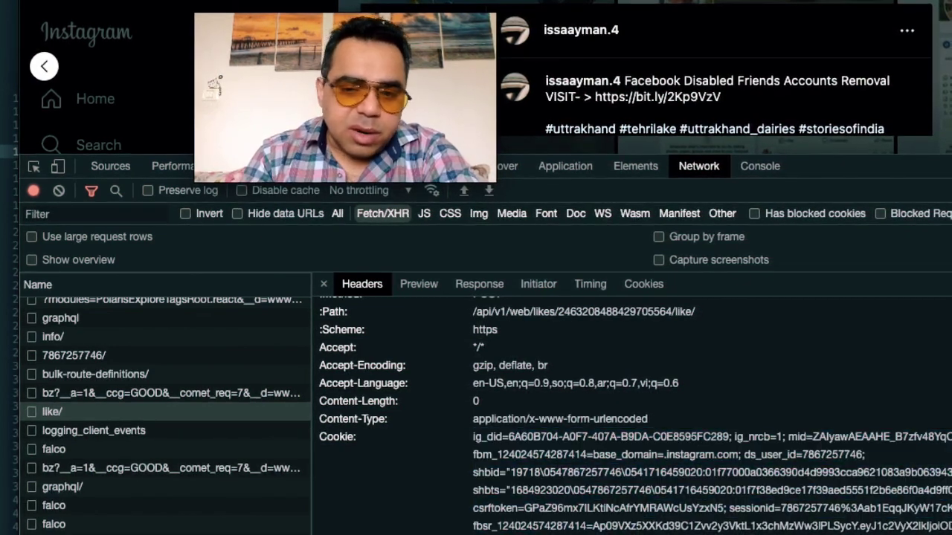
pyautogui.tripleClick(523, 469)
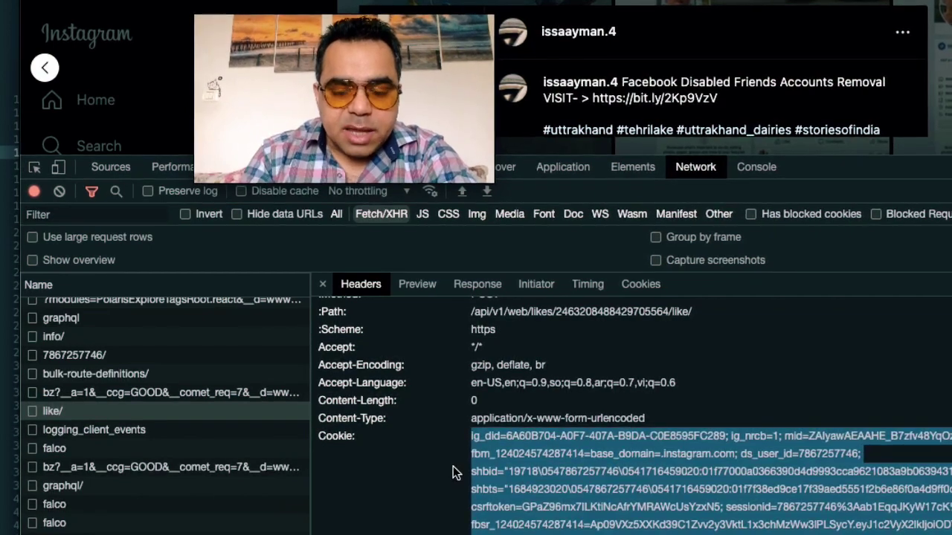
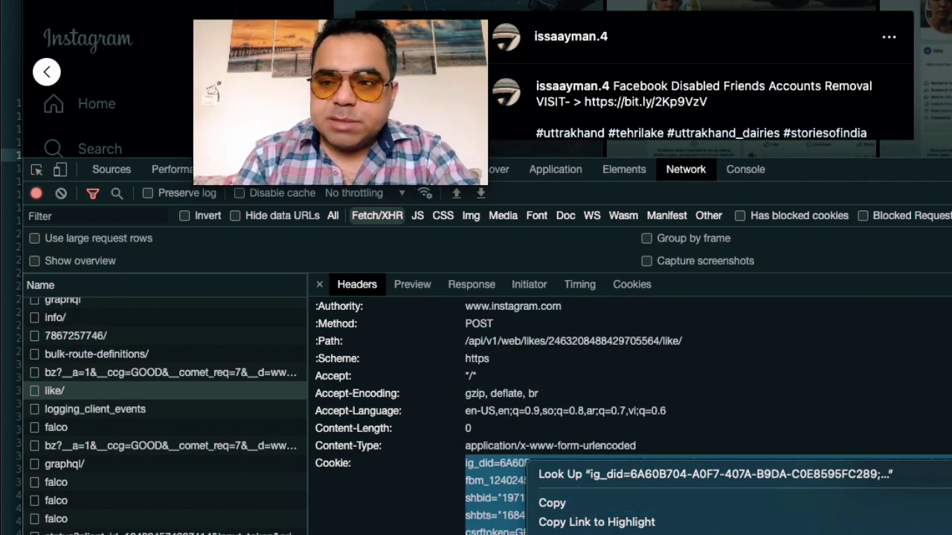
# Copy the like request's selected Cookie header value to the clipboard.
pyautogui.press('Escape')
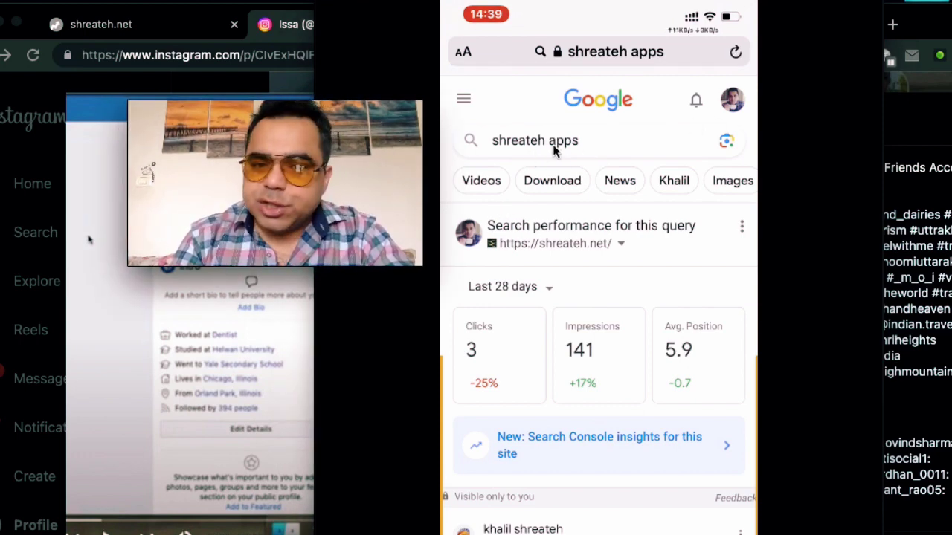
pyautogui.scroll(-5, 501, 510)
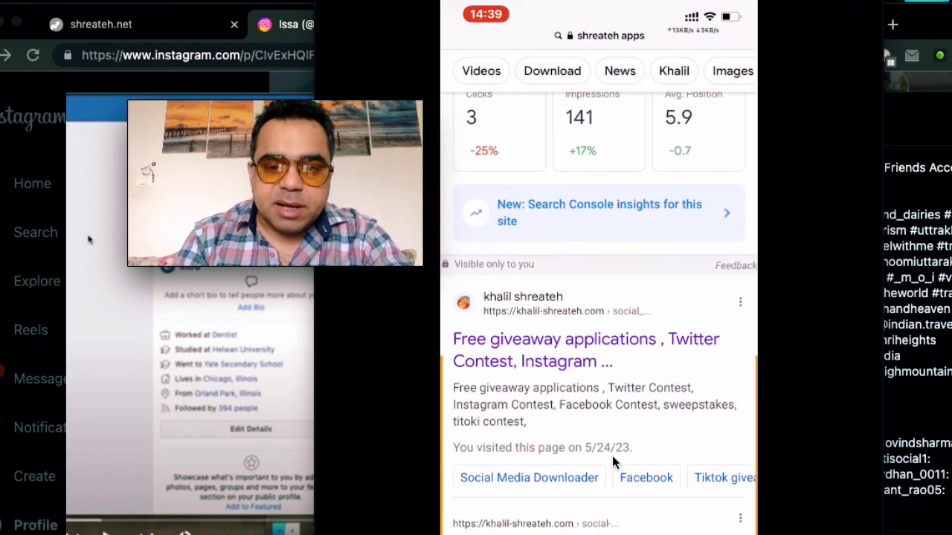
pyautogui.scroll(-1, 568, 372)
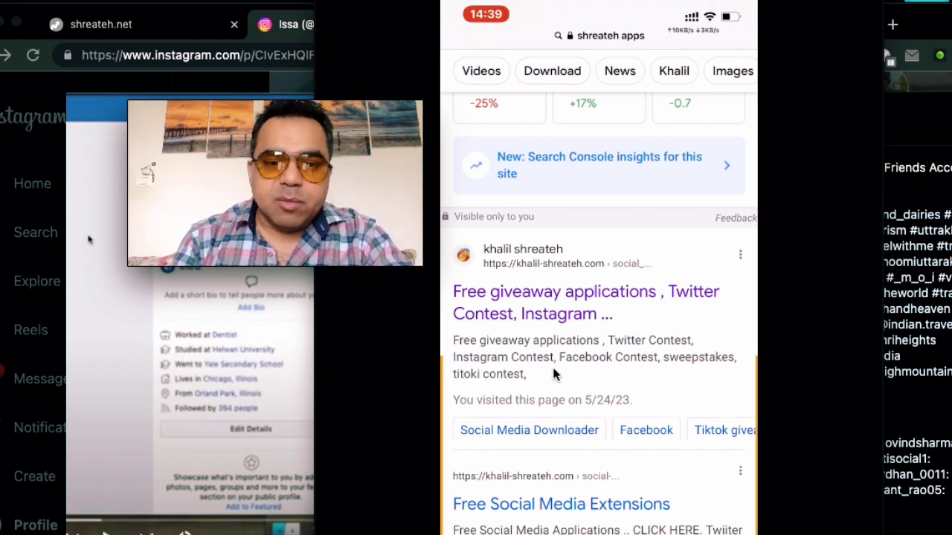
# Open the Khalil Shreateh site from the results and go to its Instagram apps section.
pyautogui.click(543, 320)
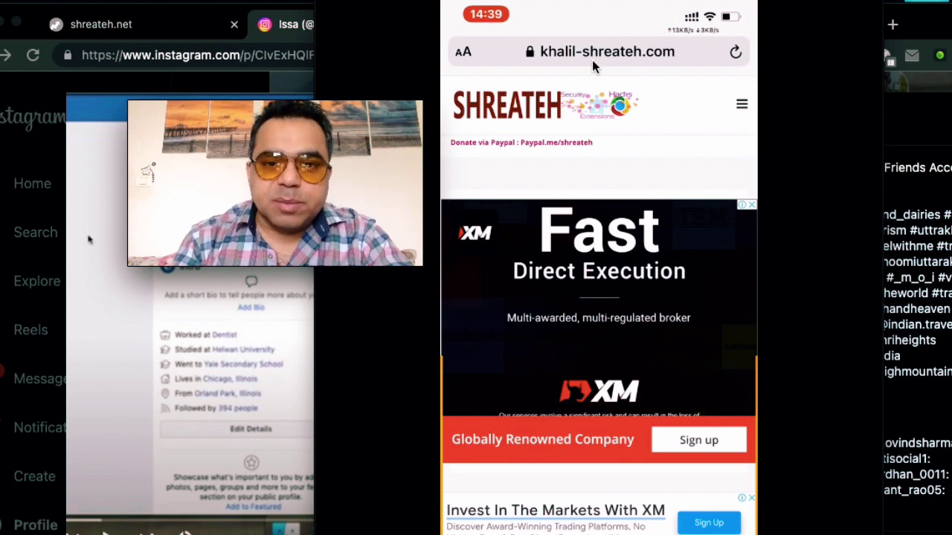
pyautogui.click(739, 109)
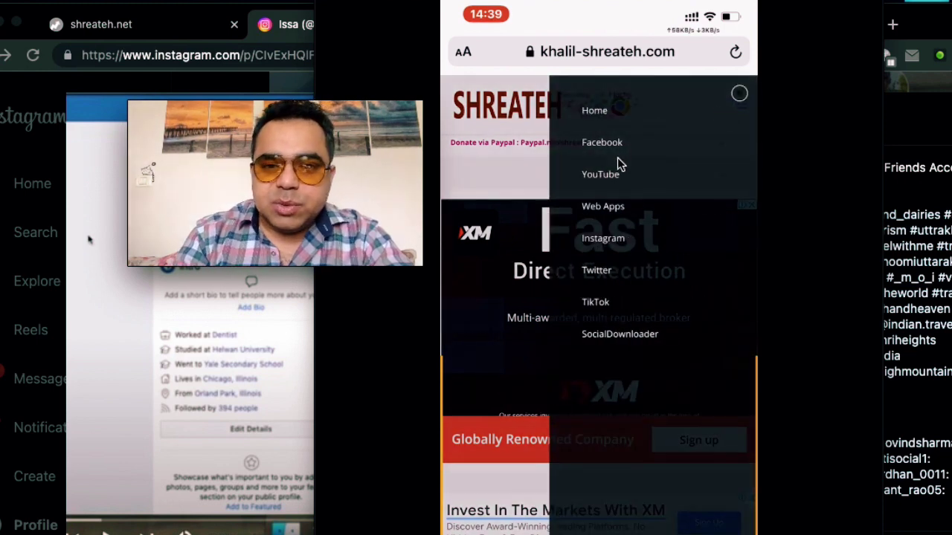
pyautogui.click(599, 241)
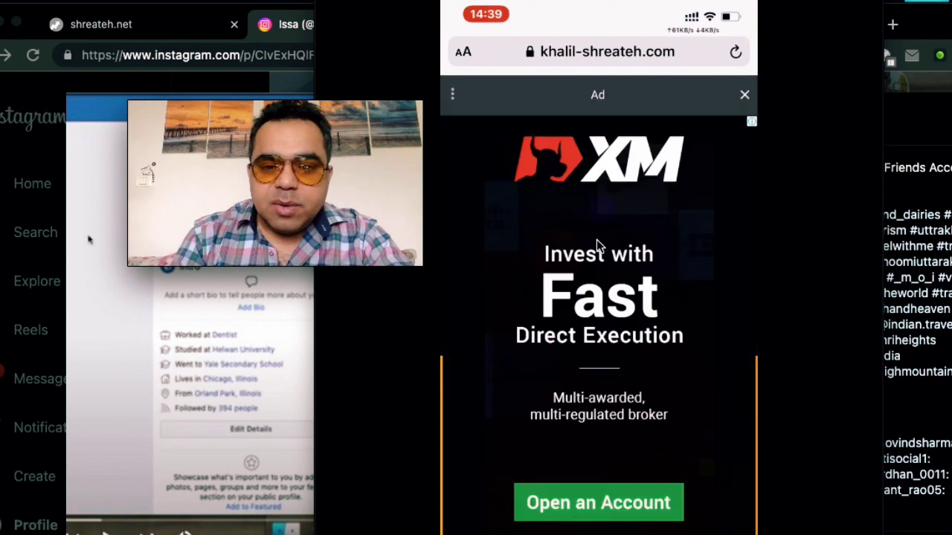
# Dismiss the XM advertisement and open the Instagram login app from the list.
pyautogui.click(743, 97)
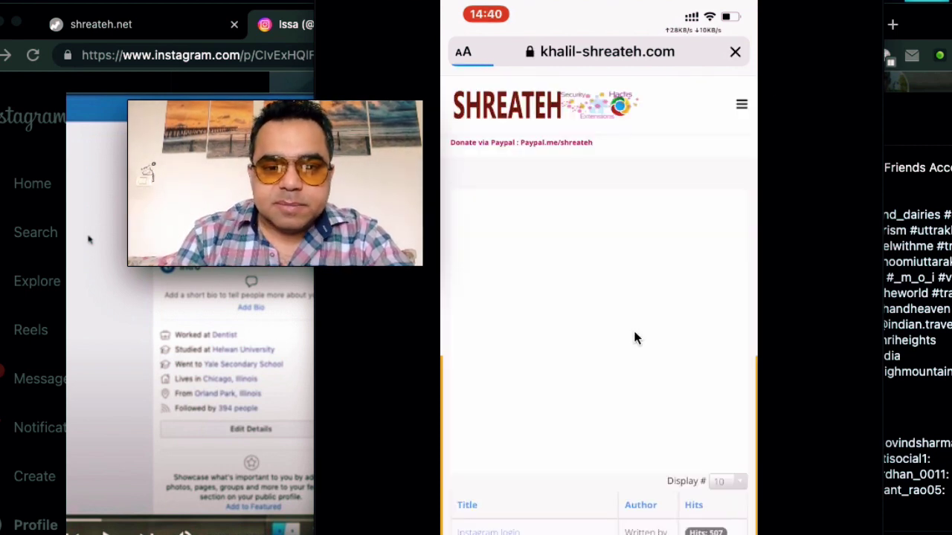
pyautogui.scroll(-3, 610, 414)
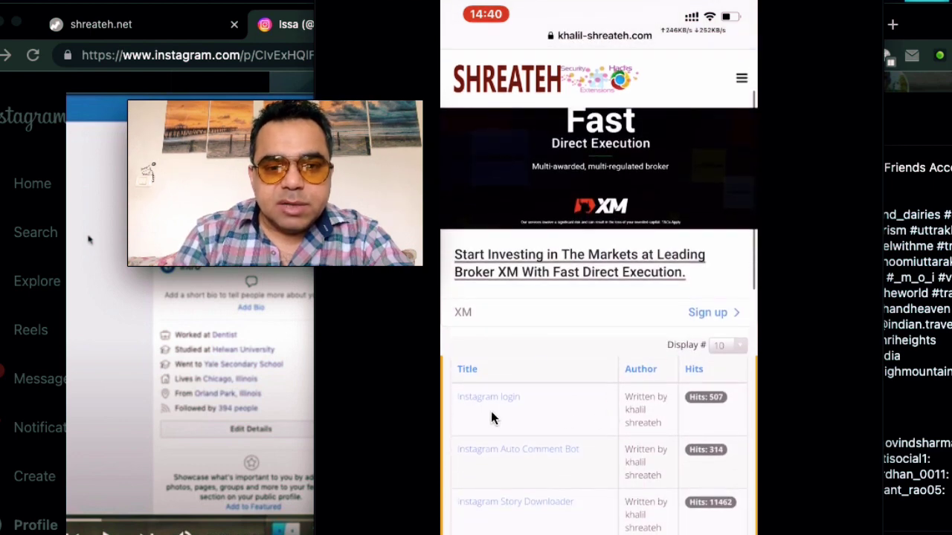
pyautogui.scroll(-1, 484, 410)
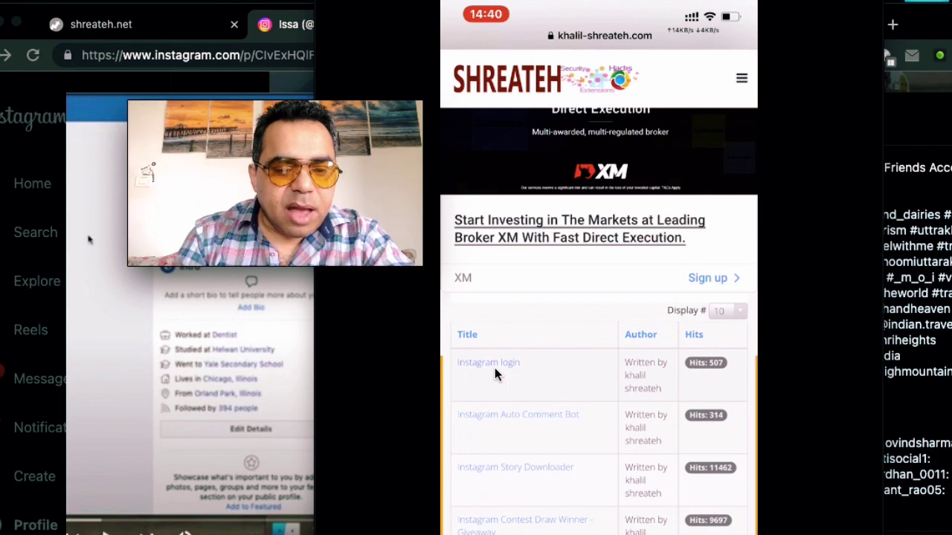
pyautogui.click(495, 368)
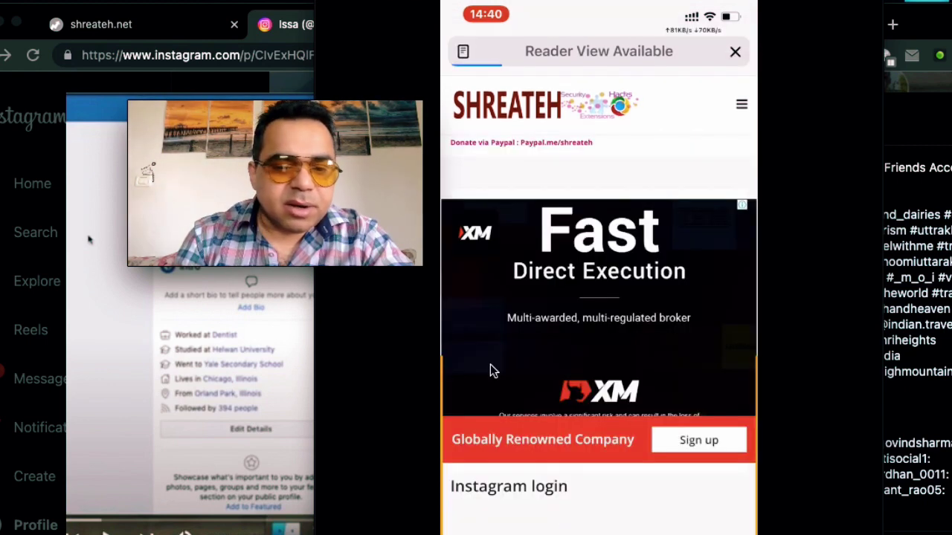
# Scroll down the Instagram login page to the empty Instagram Cookie field and Get Cookie form.
pyautogui.scroll(-2, 491, 370)
pyautogui.scroll(-2, 491, 371)
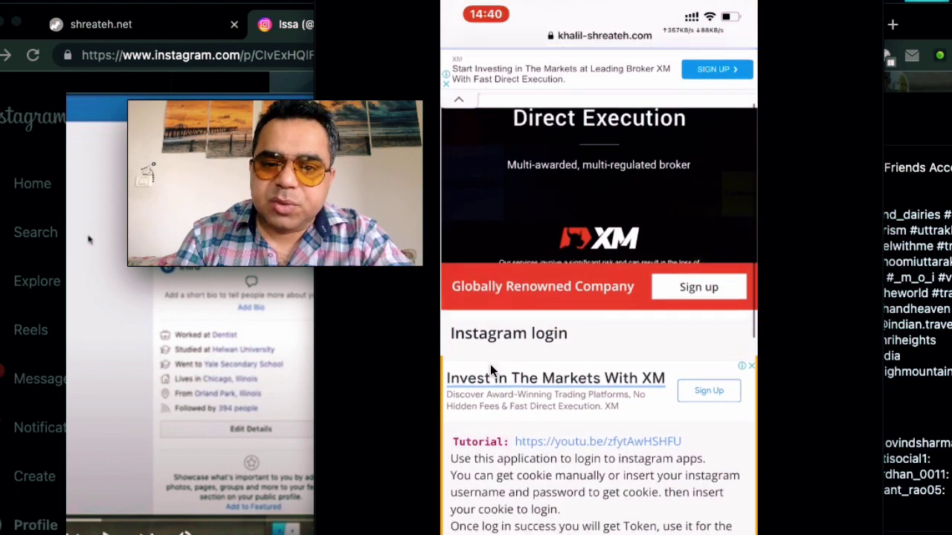
pyautogui.scroll(-5, 490, 365)
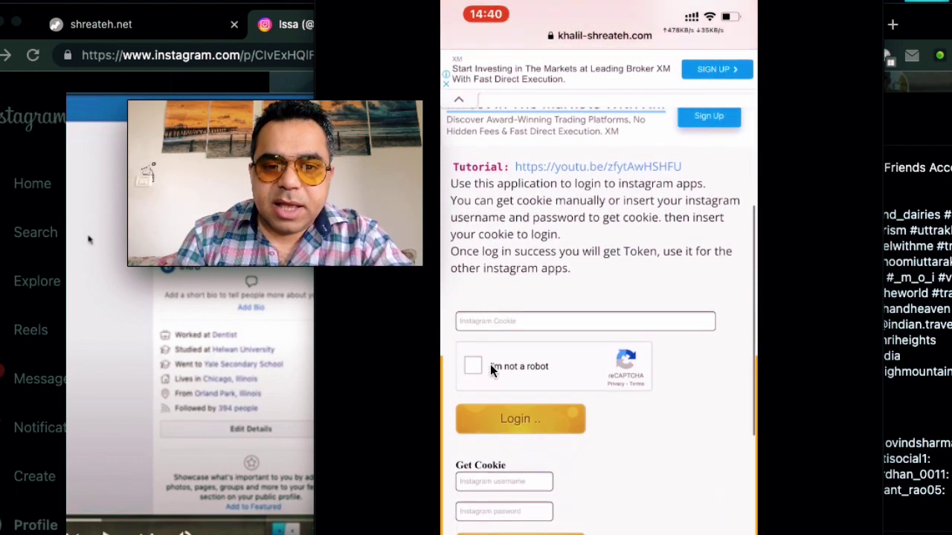
pyautogui.scroll(-1, 490, 370)
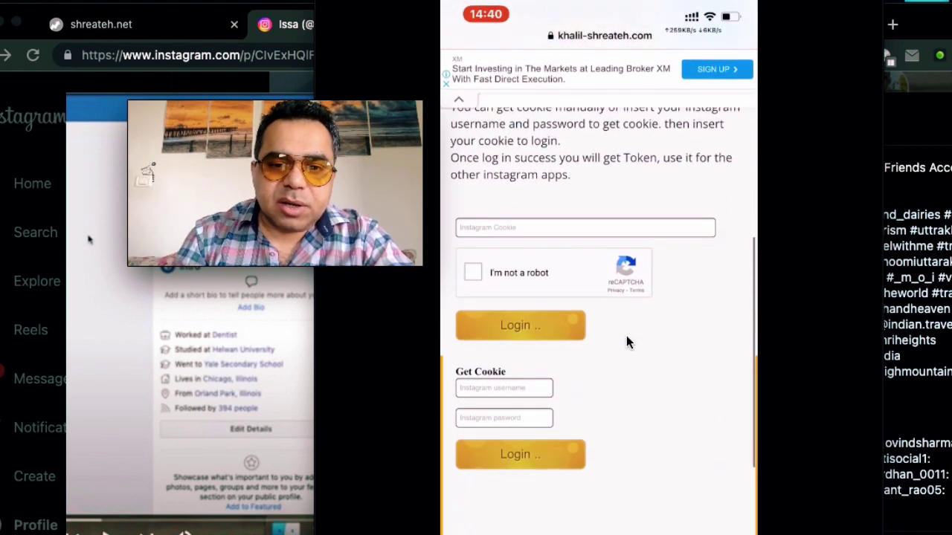
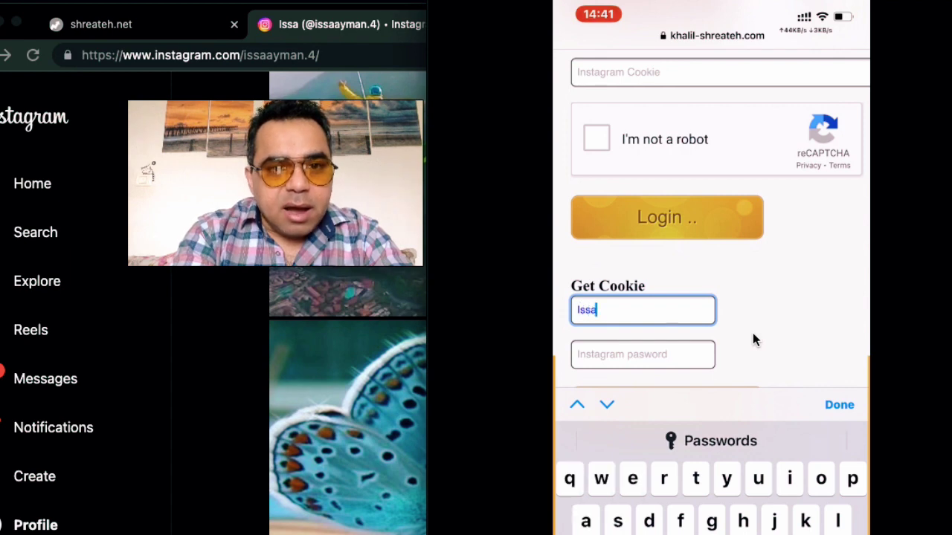
# Enter the Instagram account's username in the Get Cookie username field, leaving the password empty.
pyautogui.write('ay')
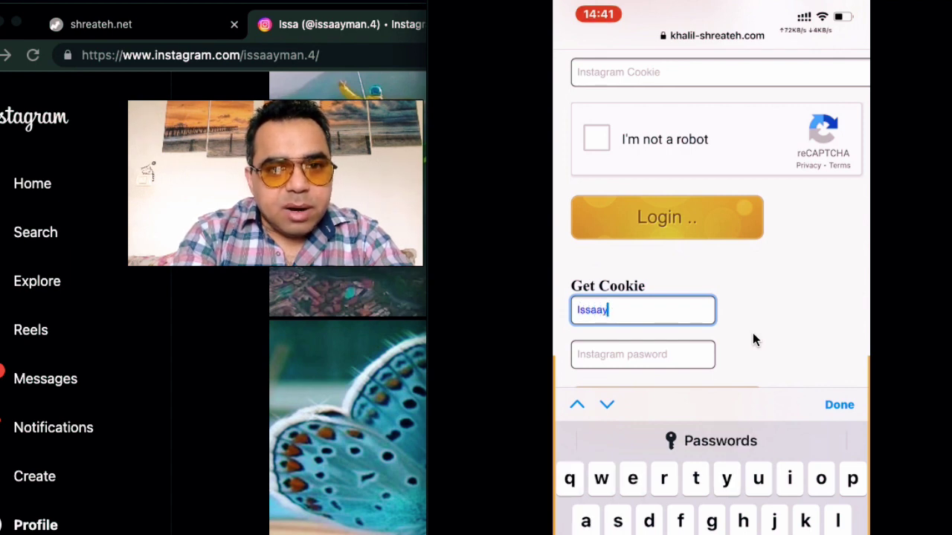
pyautogui.write('man.4')
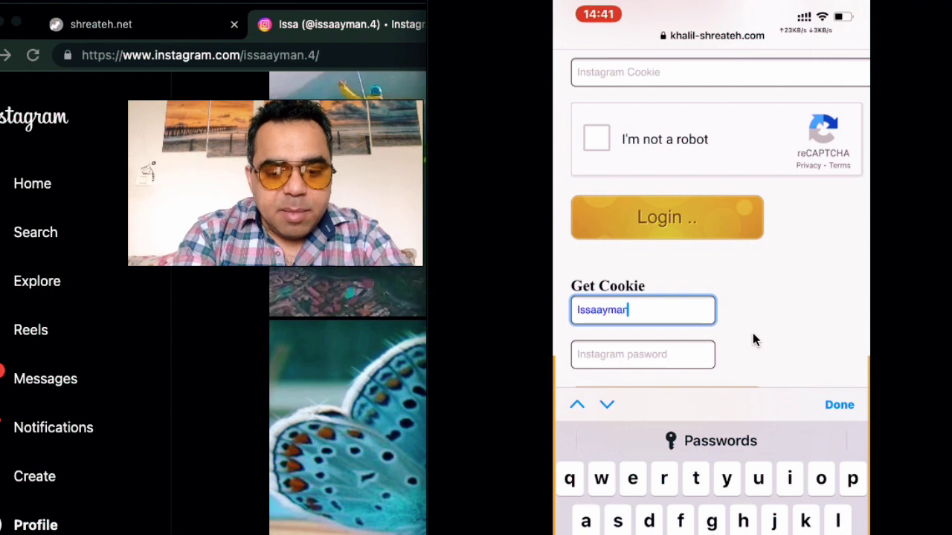
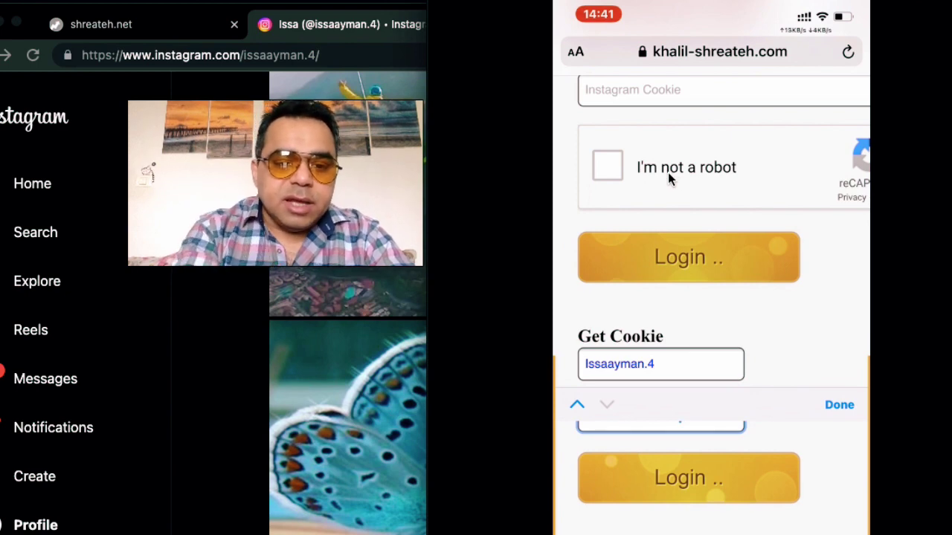
# Tick the reCAPTCHA 'I'm not a robot' checkbox, bringing up the motorcycle image challenge.
pyautogui.click(668, 173)
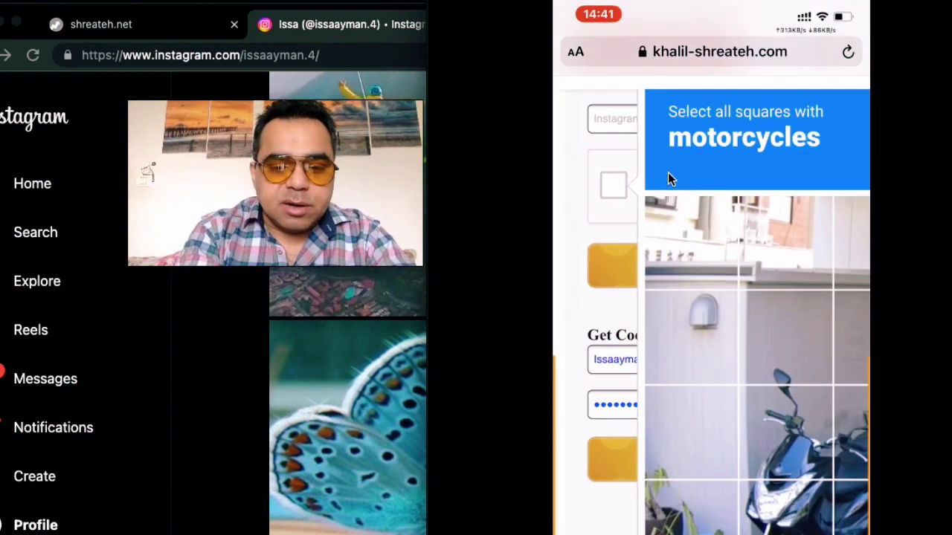
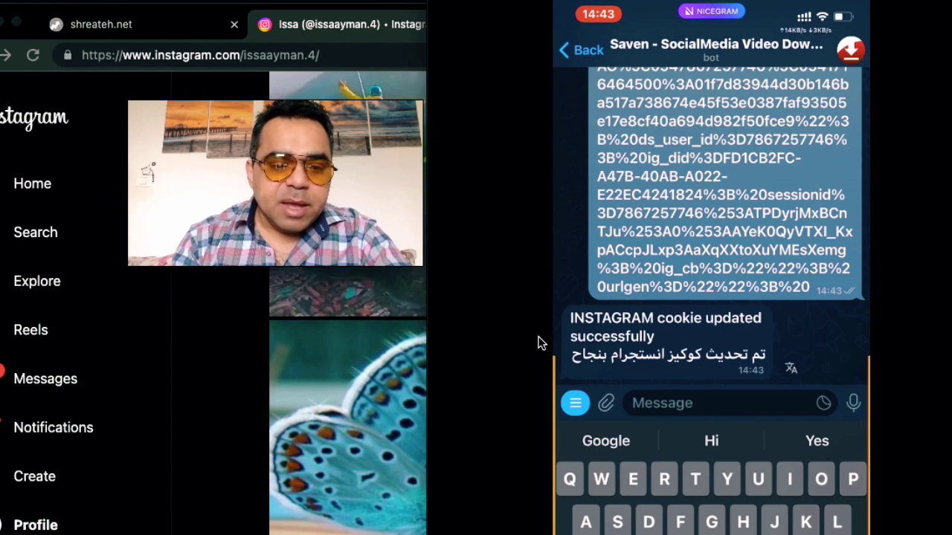
# Paste the reel link to the Saven bot and get back the 0:37, 5.9 MB video.
pyautogui.scroll(8, 710, 260)
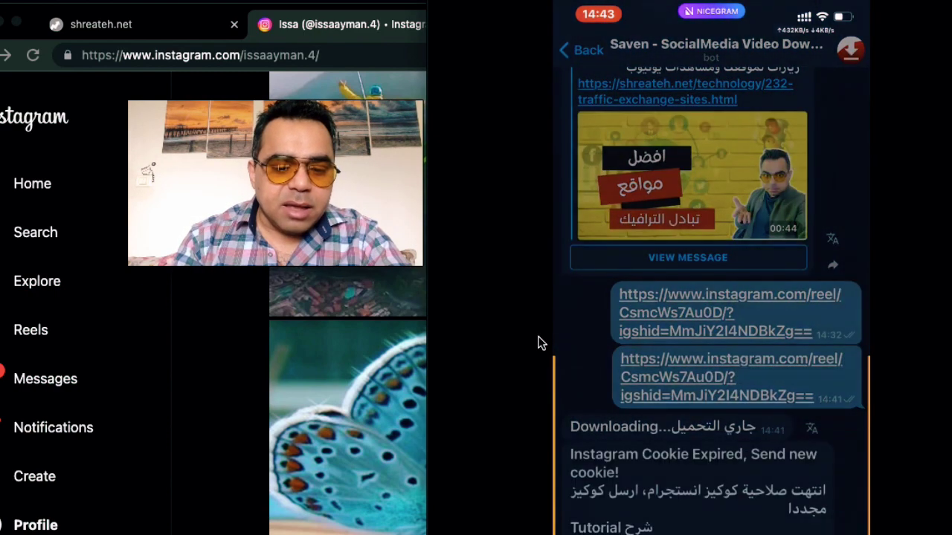
pyautogui.scroll(-5, 711, 297)
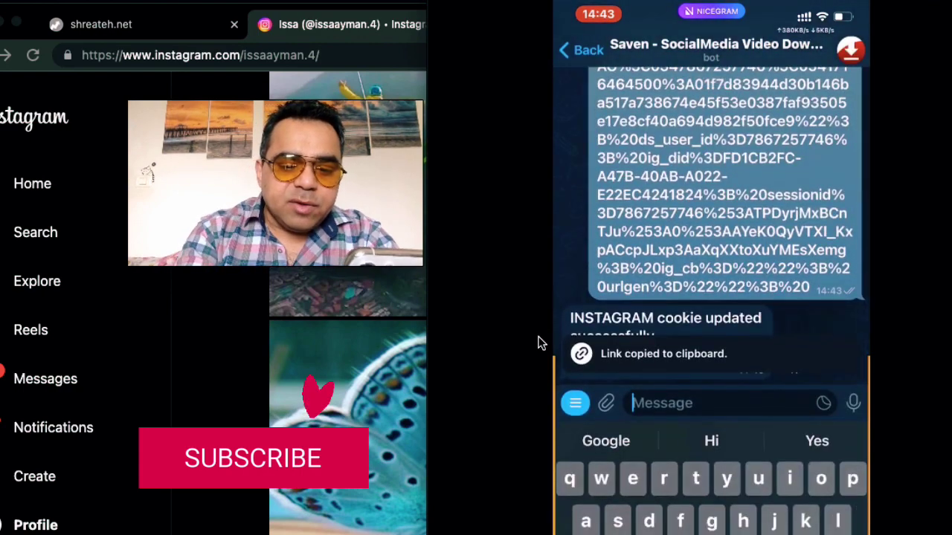
pyautogui.write('https://www.instagram.com/reel/CsmcWs7Au0D/?igshid=MmJiY2I4NDBkZg==')
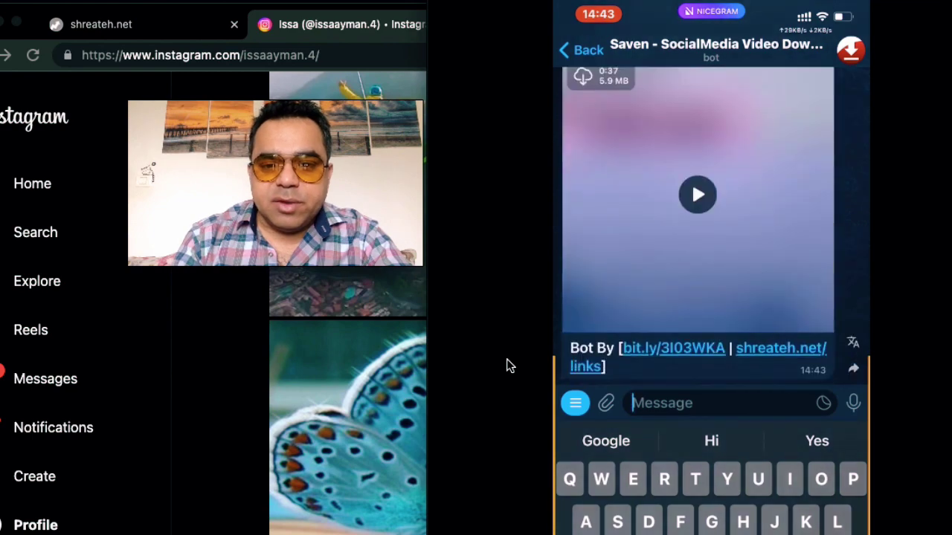
# Close the EasyCast phone mirror, leaving Chrome's Instagram profile page on screen.
pyautogui.scroll(3, 702, 271)
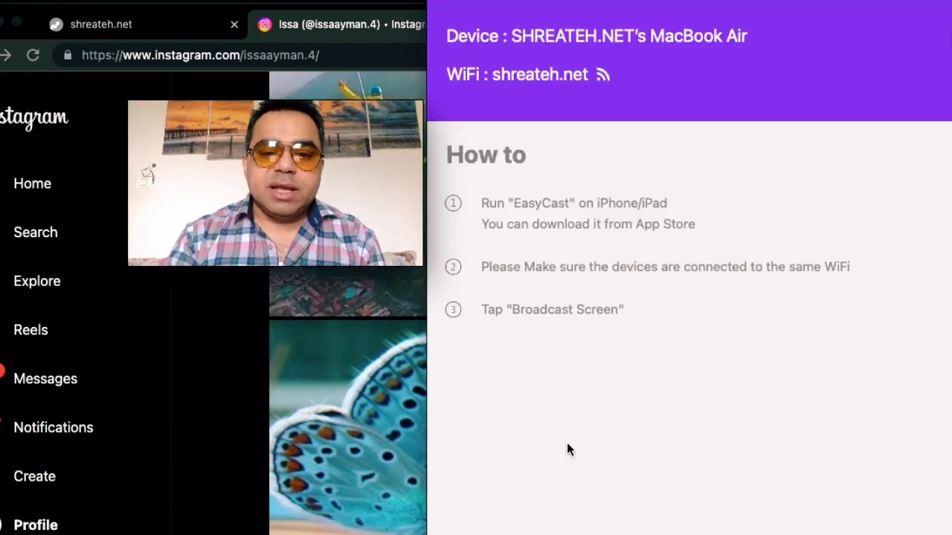
pyautogui.click(367, 41)
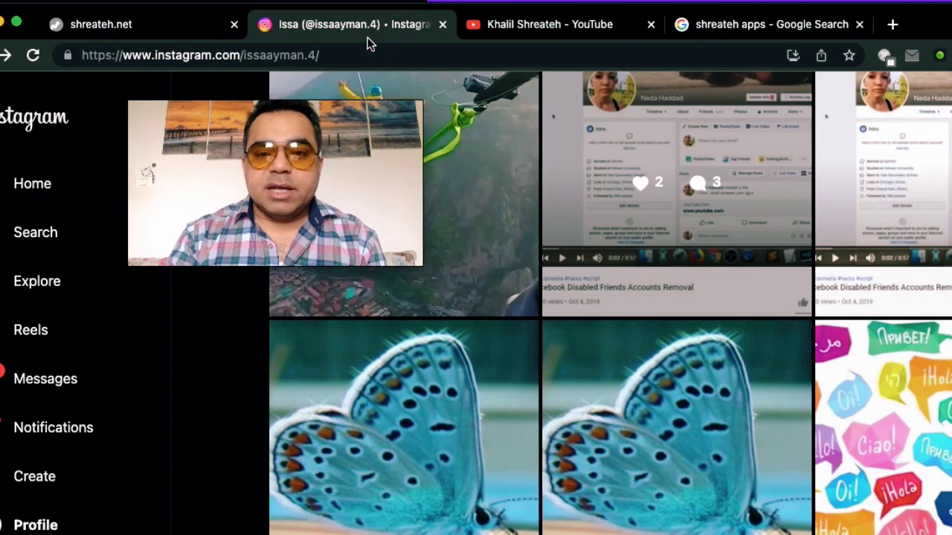